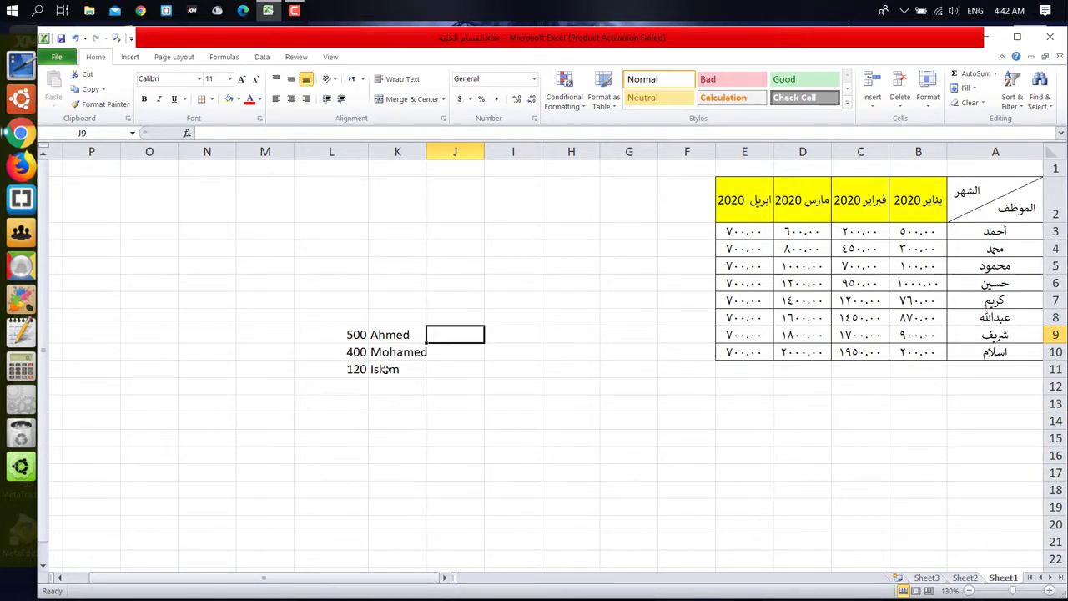
left_click(392, 335)
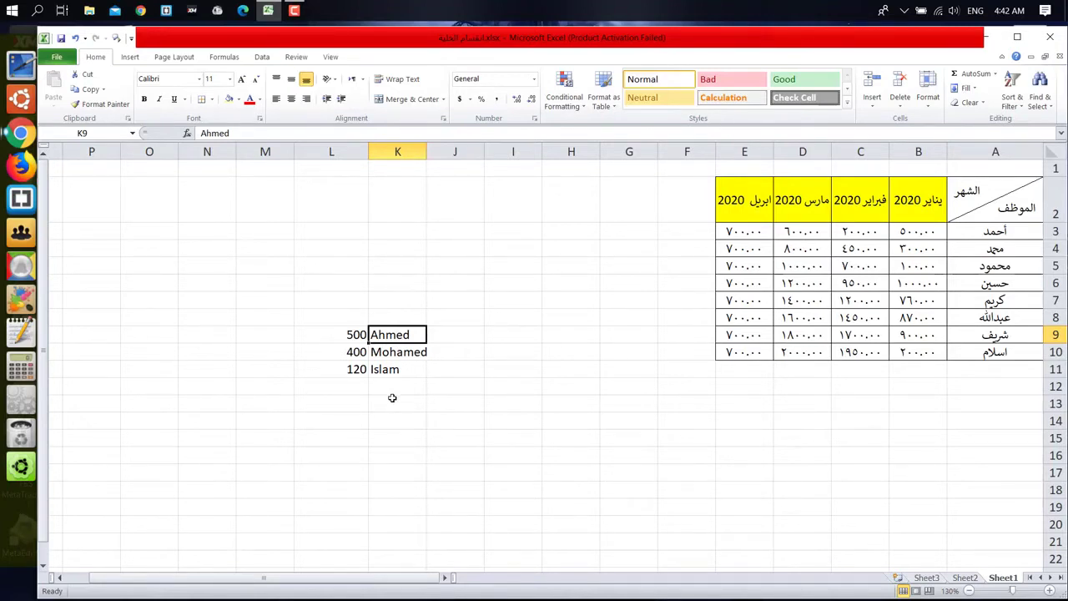
left_click(360, 306)
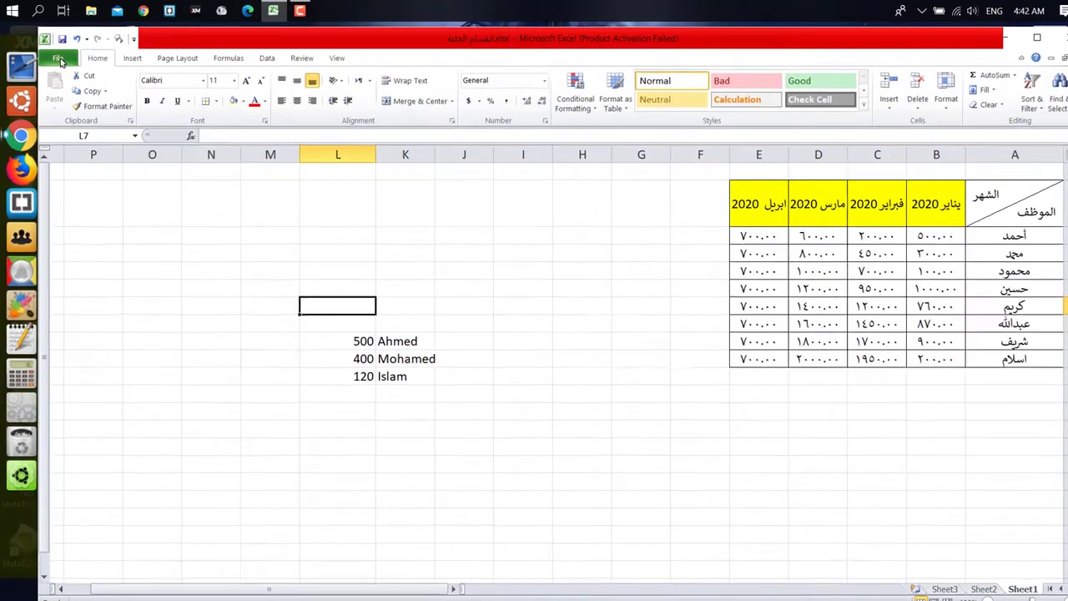
- Open the Quick Access Toolbar customization options and list All Commands
left_click(57, 57)
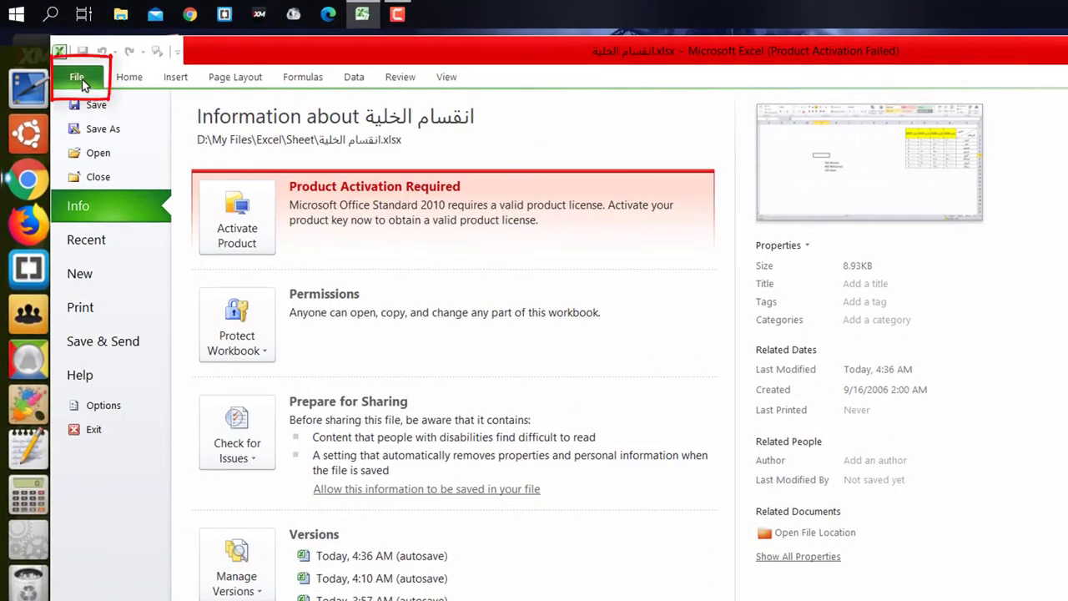
left_click(115, 409)
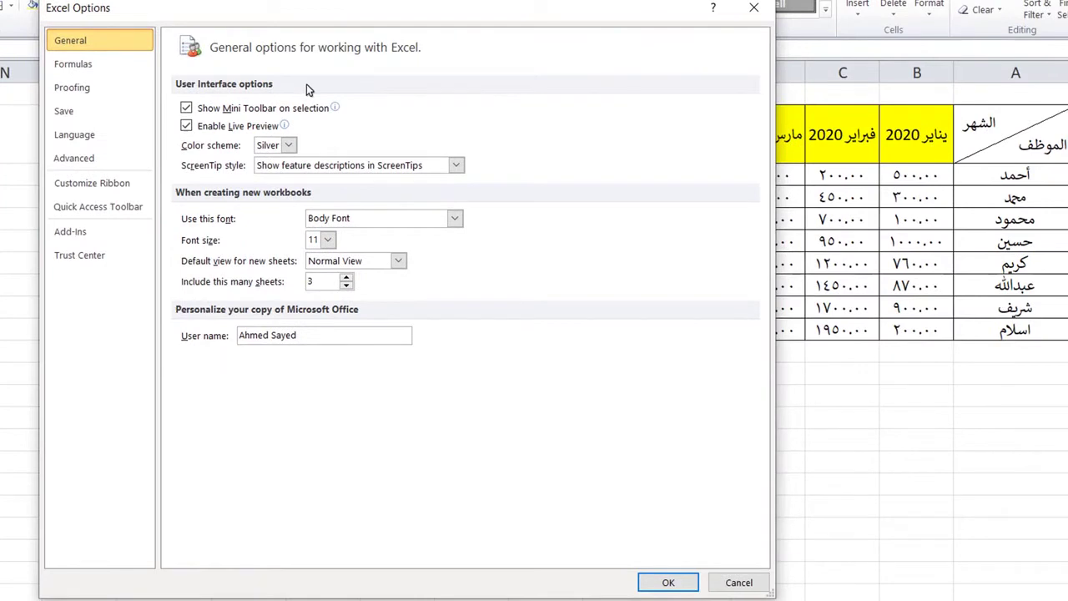
left_click(105, 215)
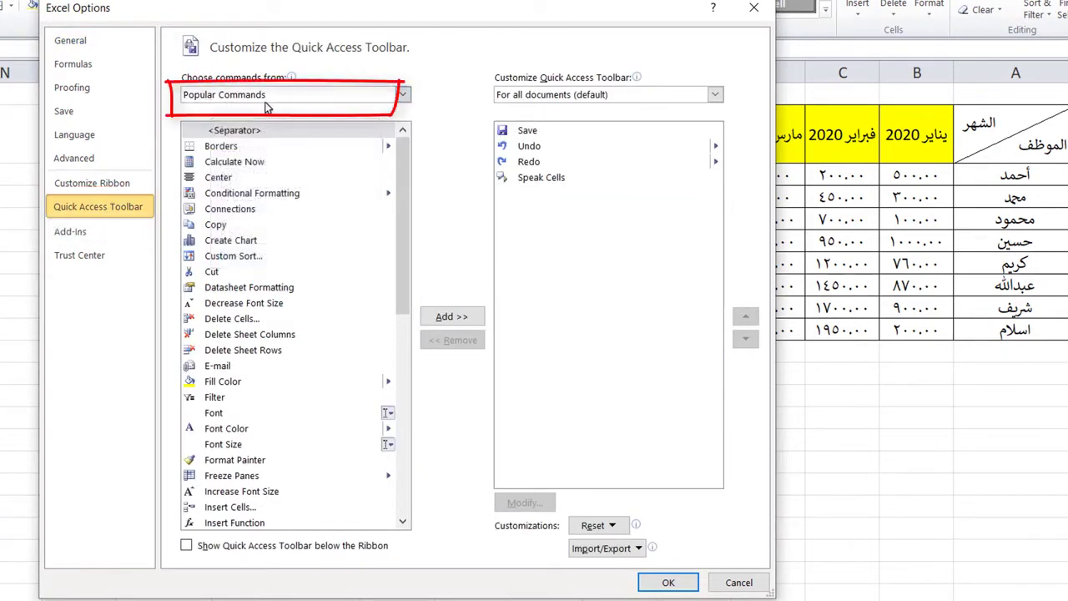
left_click(403, 98)
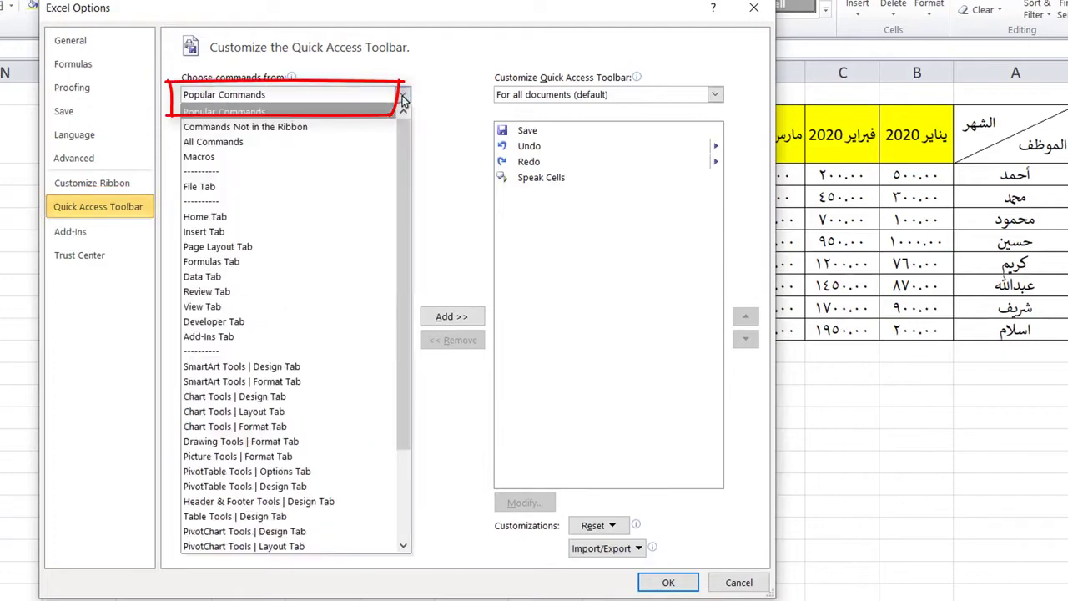
left_click(314, 142)
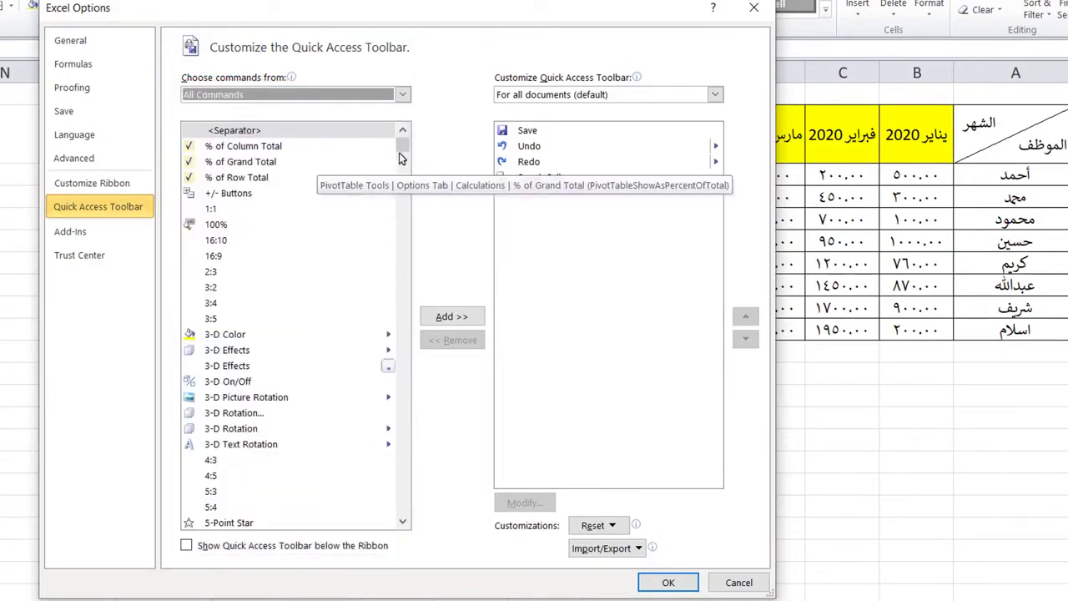
- Find the Speak Cells command in the full command list and among the toolbar's commands, and close the options without changes
left_click_drag(401, 148, 417, 471)
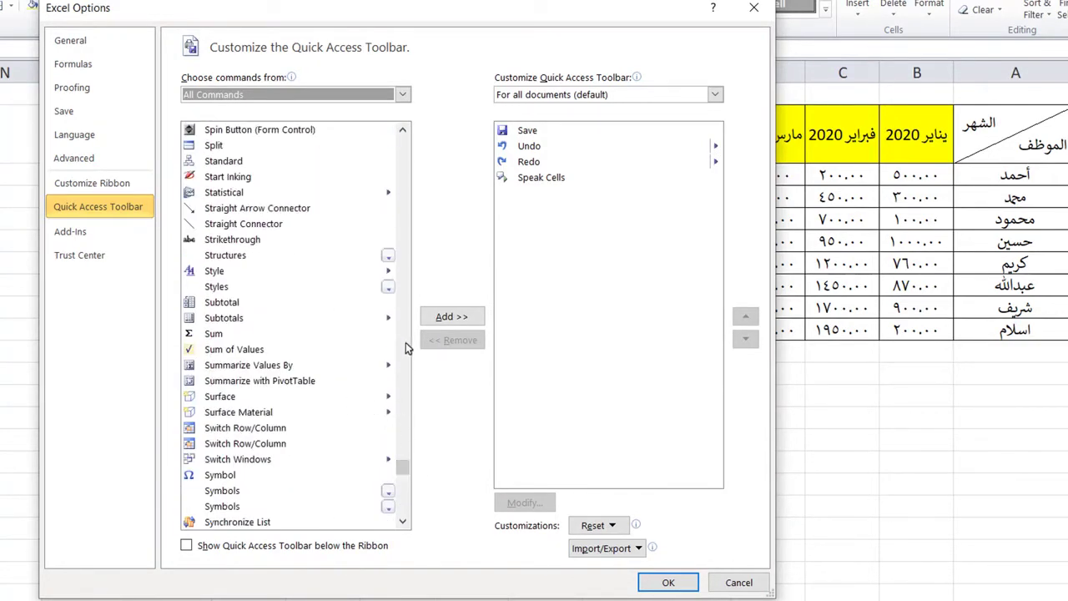
left_click_drag(407, 129, 407, 129)
left_click(281, 203)
left_click(266, 192)
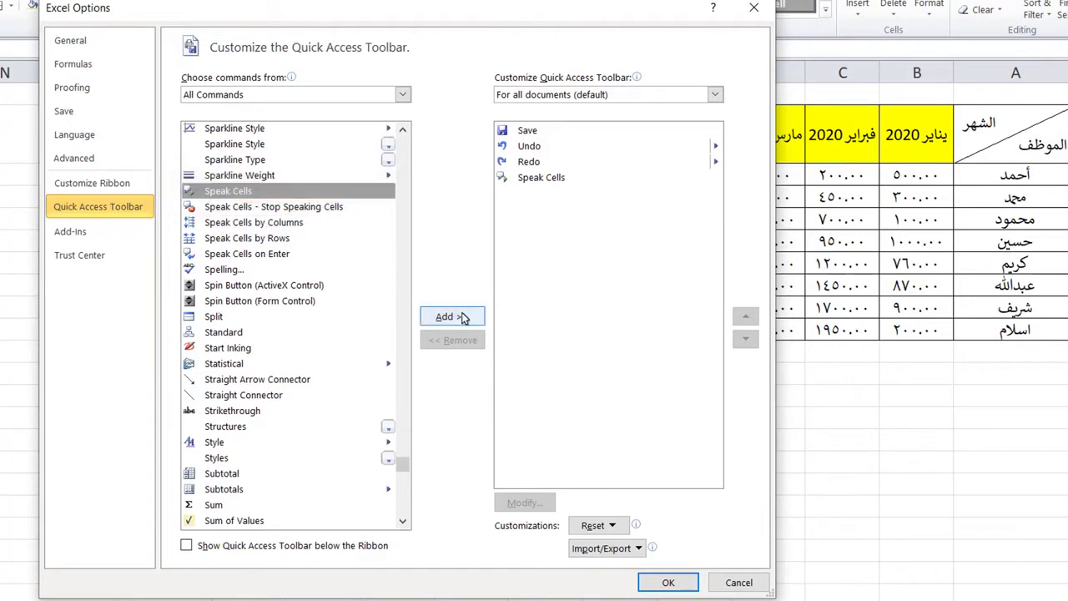
left_click(546, 177)
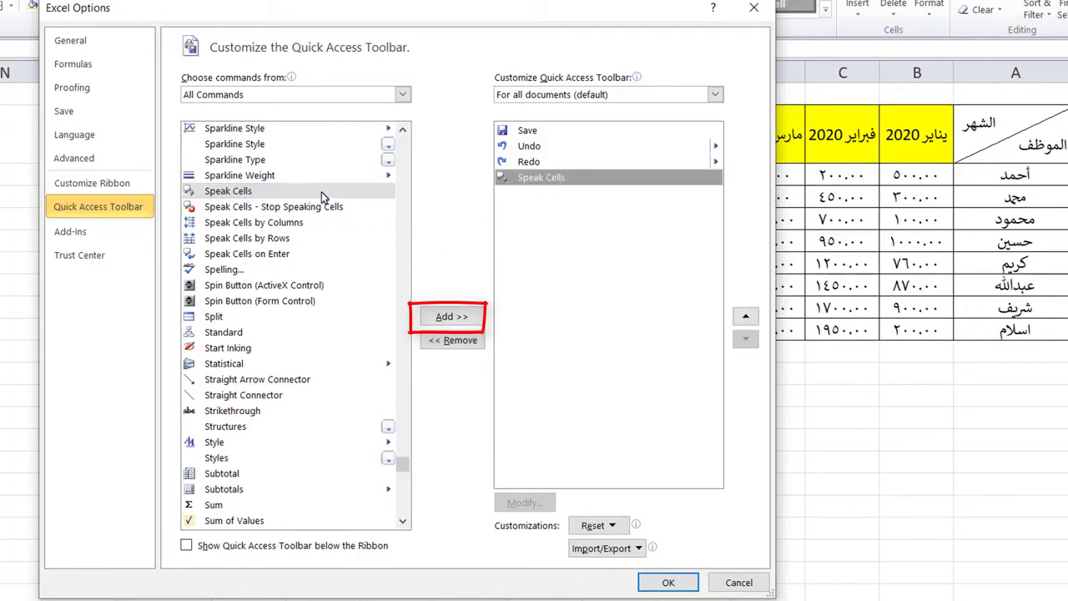
left_click(294, 191)
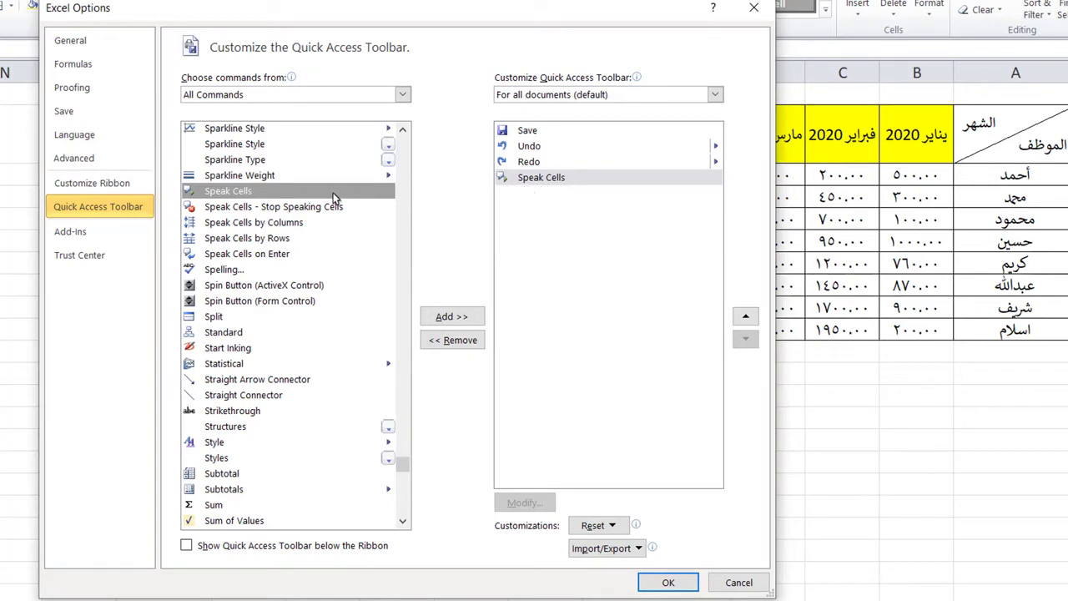
left_click(746, 583)
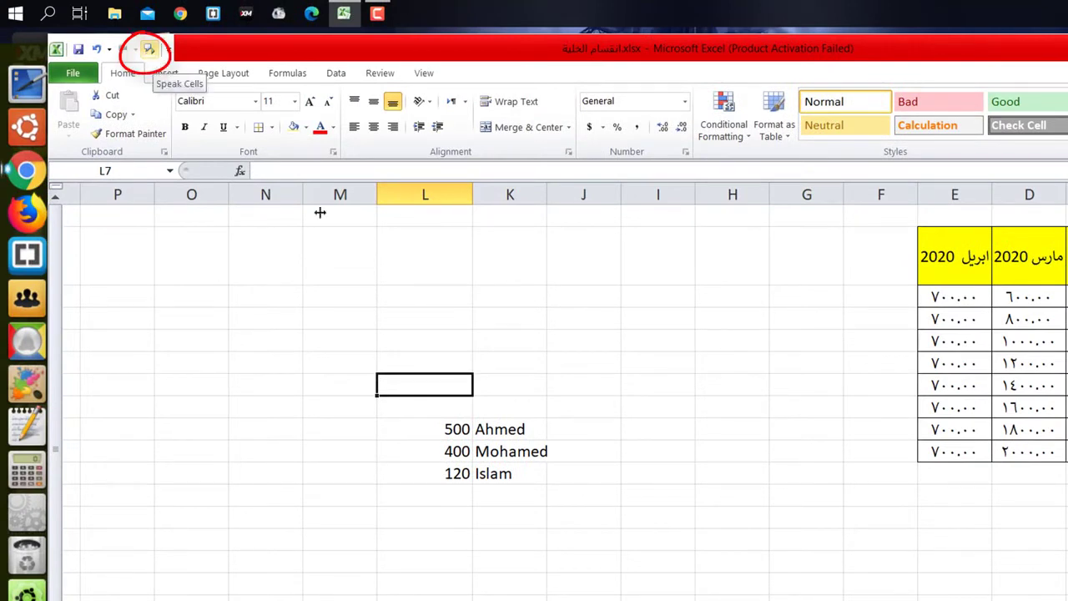
- Read the names and numbers in K9:L11 aloud with Speak Cells
left_click(588, 427)
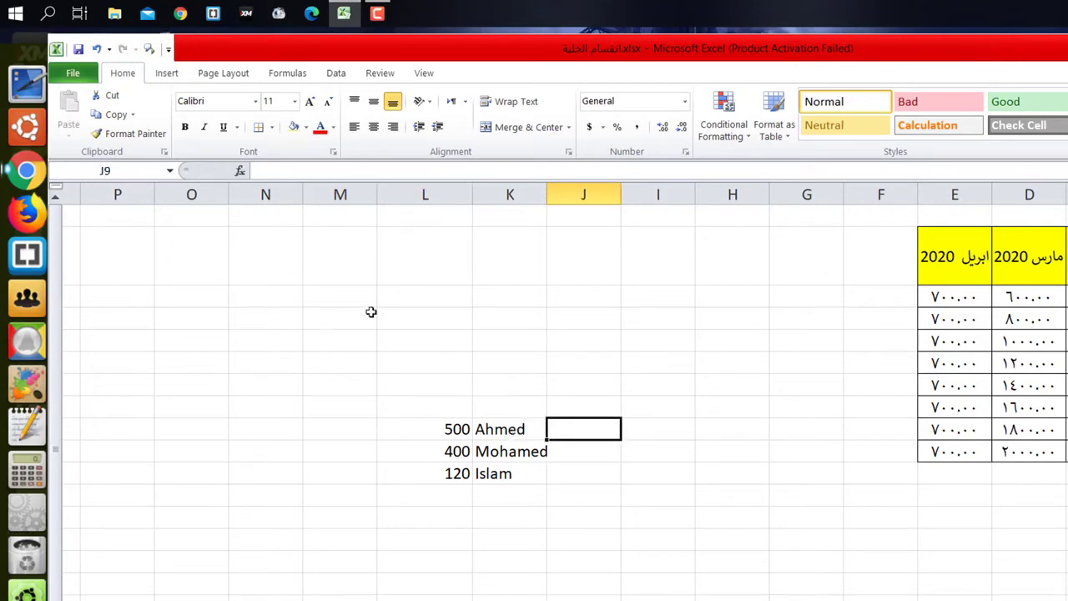
left_click(490, 431)
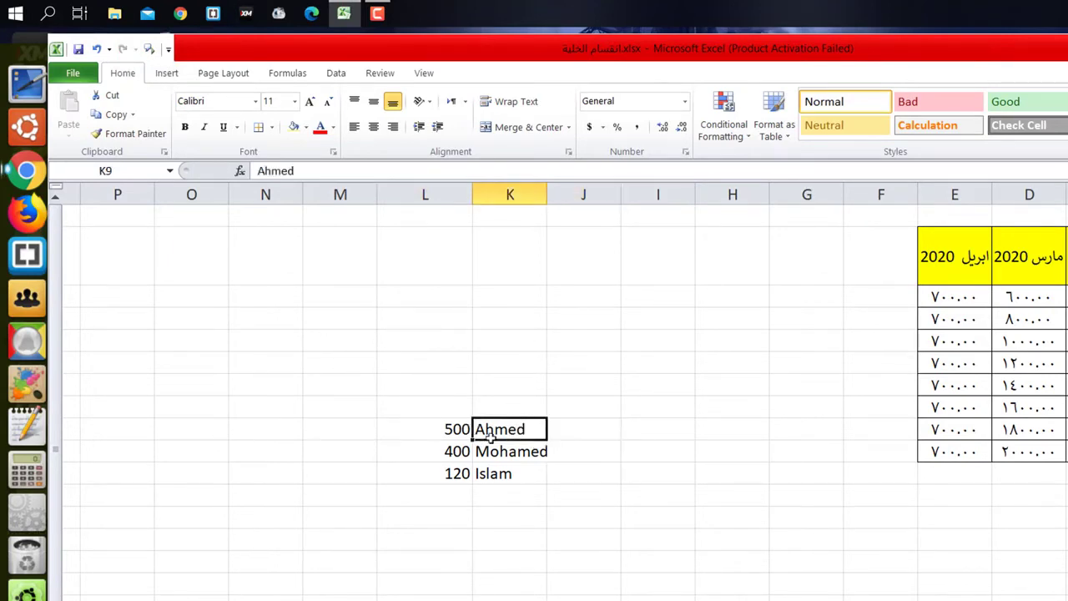
left_click_drag(490, 436, 454, 472)
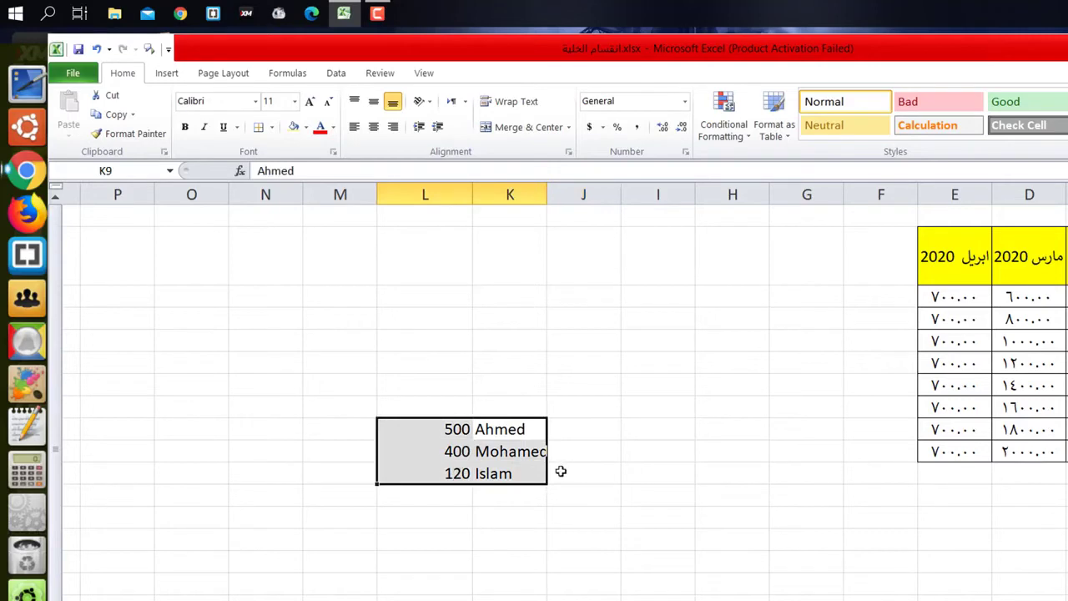
left_click(150, 50)
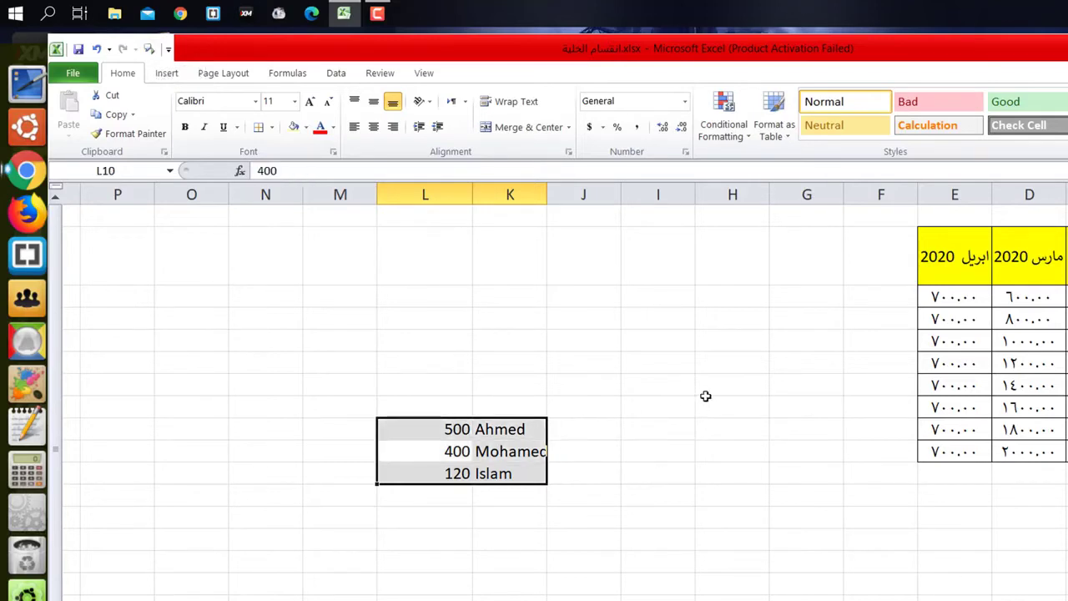
left_click(751, 400)
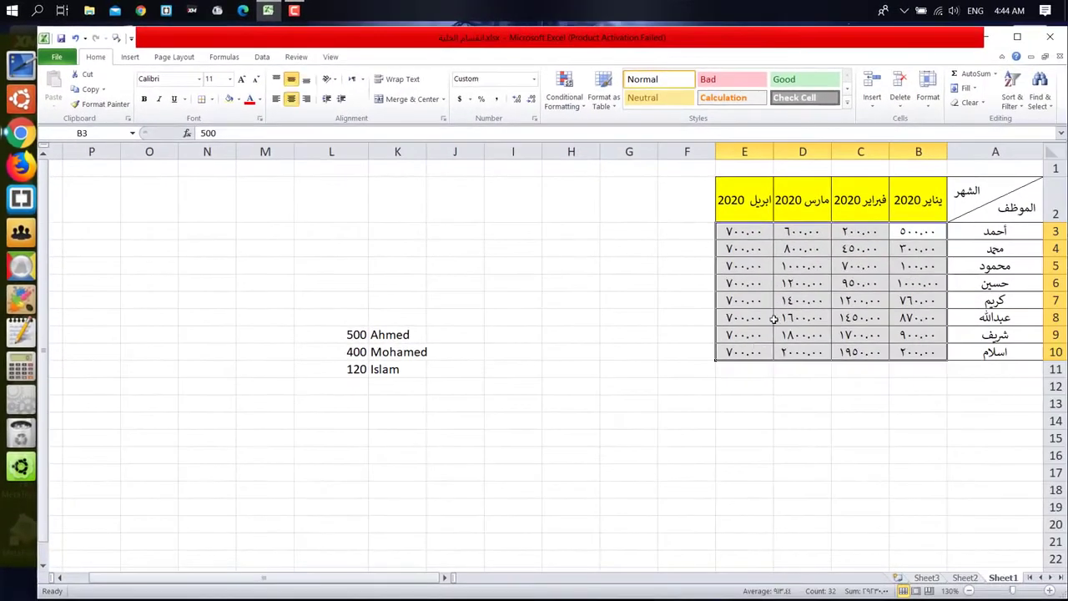
- Read the Arabic employee names in A3:A10 aloud with Speak Cells
left_click(1018, 401)
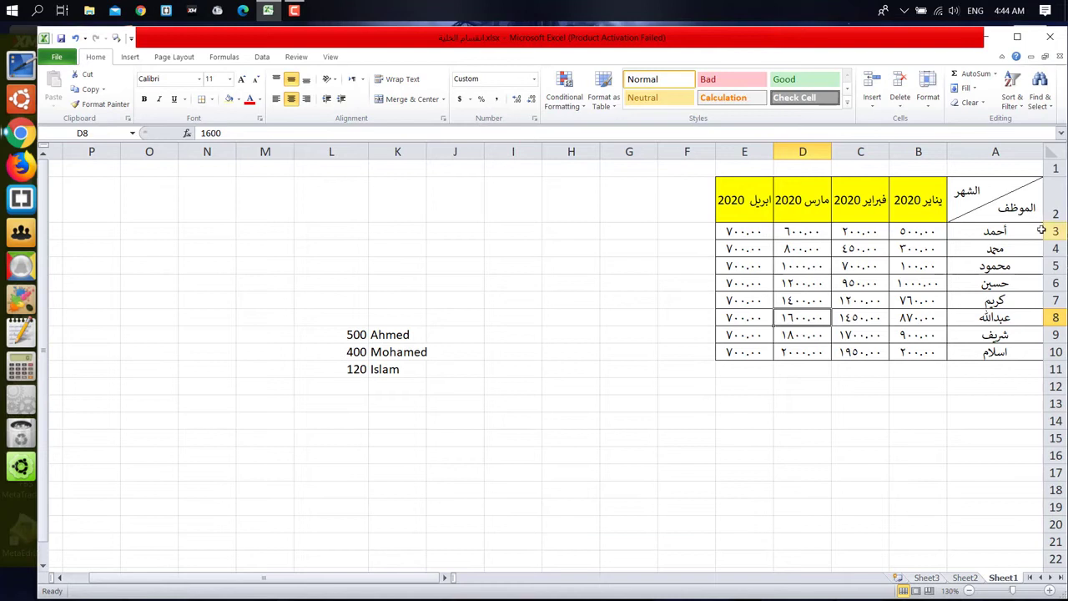
left_click_drag(1025, 228, 1002, 348)
mouse_move(952, 200)
left_mouse_down()
mouse_move(945, 374)
mouse_move(1062, 204)
mouse_move(977, 199)
left_mouse_up()
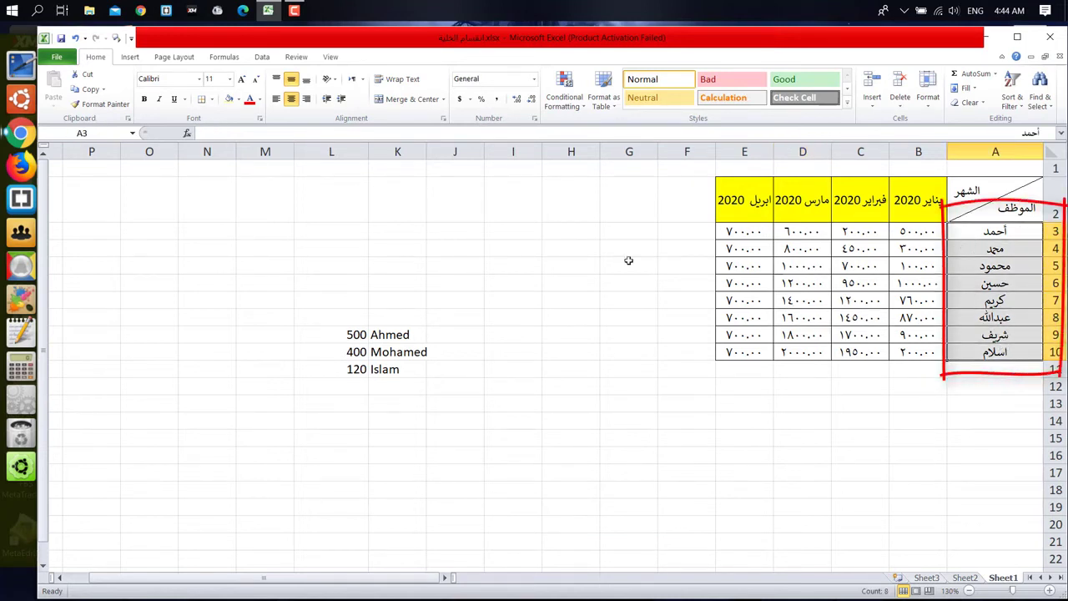
left_click(116, 44)
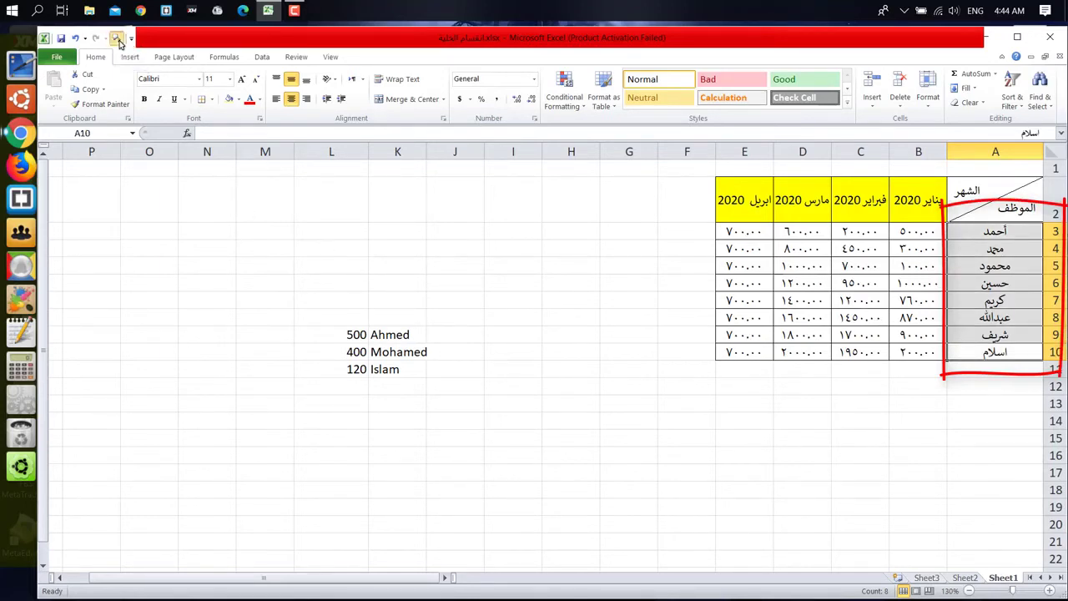
left_click(118, 42)
- Select the monthly amounts in B3:E10, step through the cells row by row from B3 to B4, and clear the selection
mouse_move(921, 234)
left_mouse_down()
mouse_move(785, 352)
mouse_move(755, 349)
left_mouse_up()
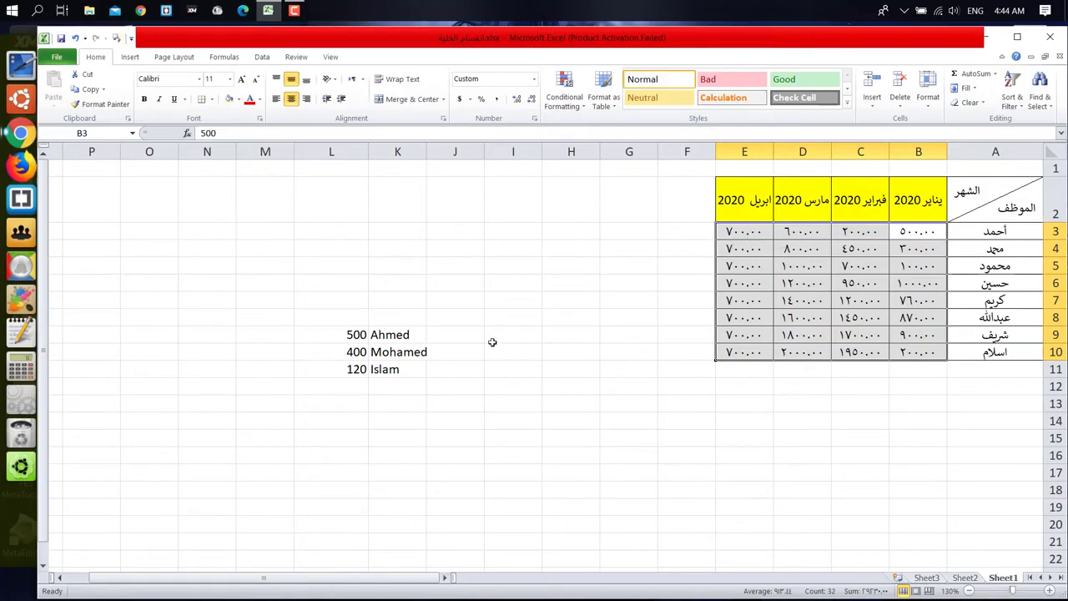
key("Tab")
key("Tab")
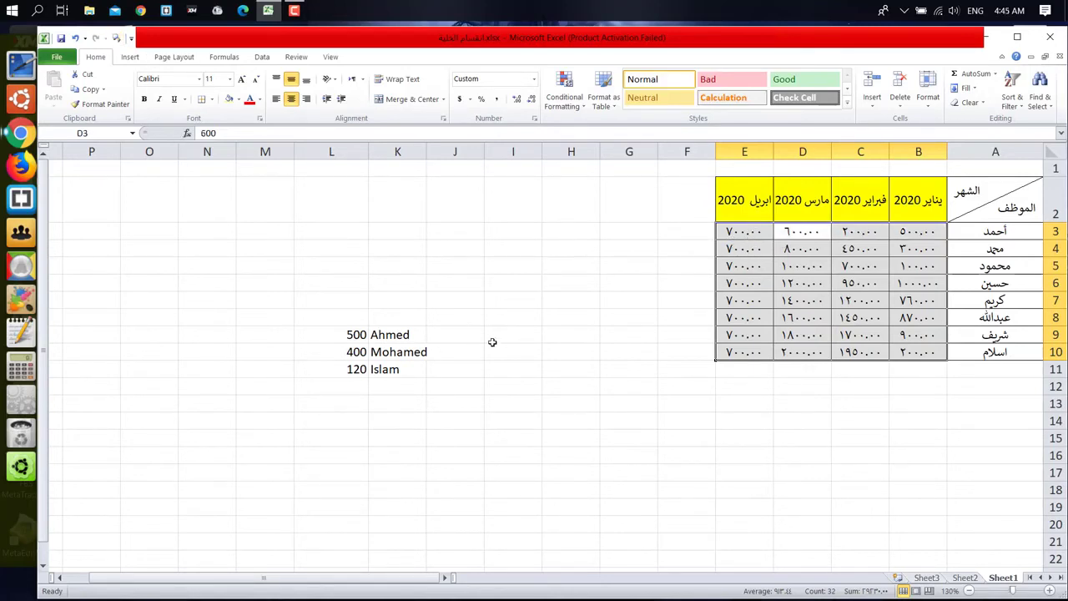
key("Tab")
key("Tab")
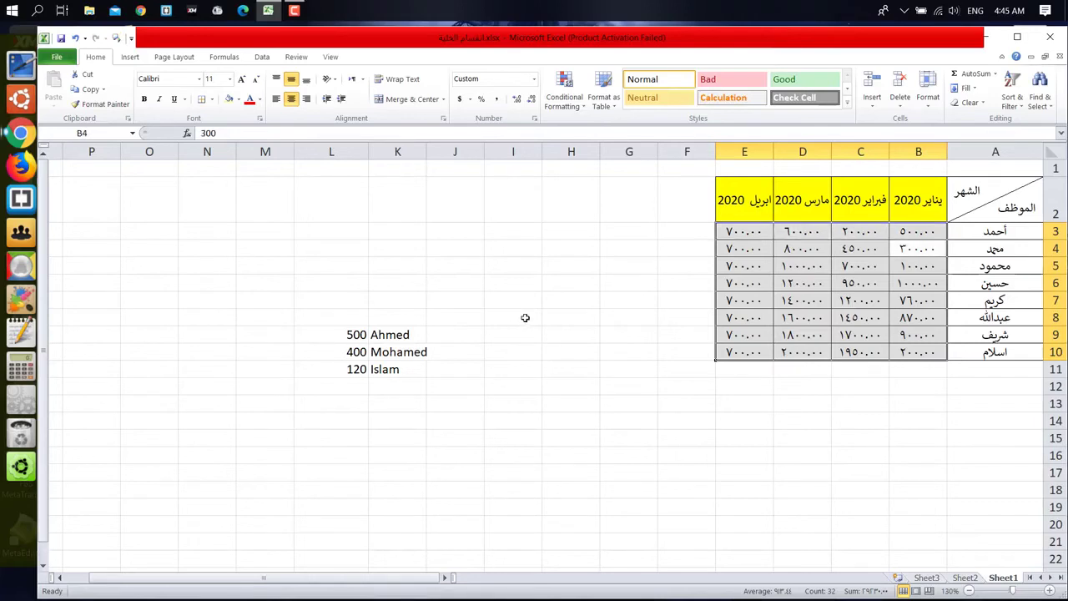
left_click(551, 303)
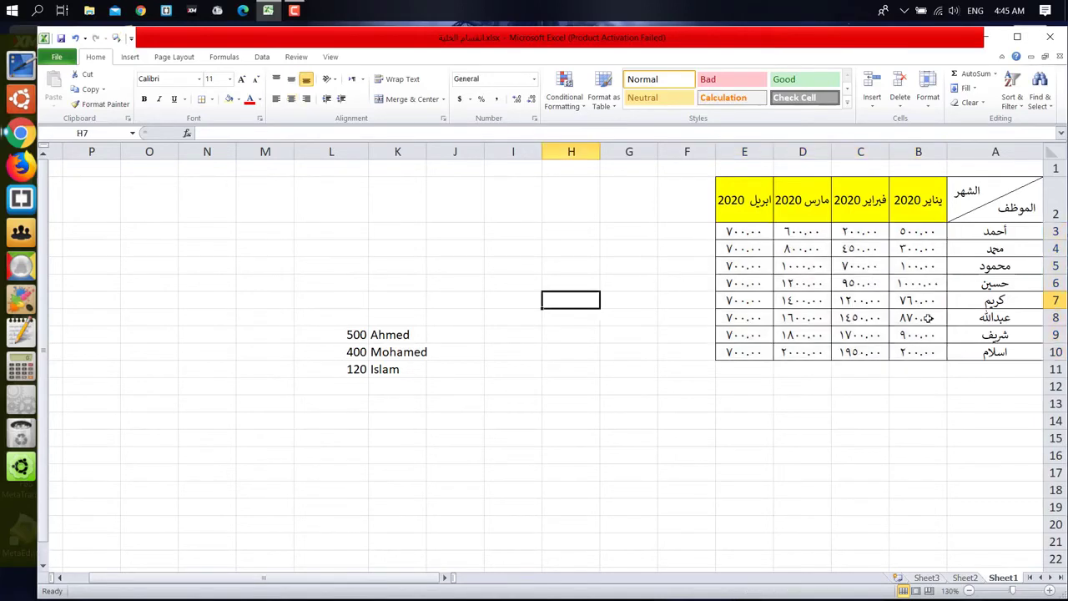